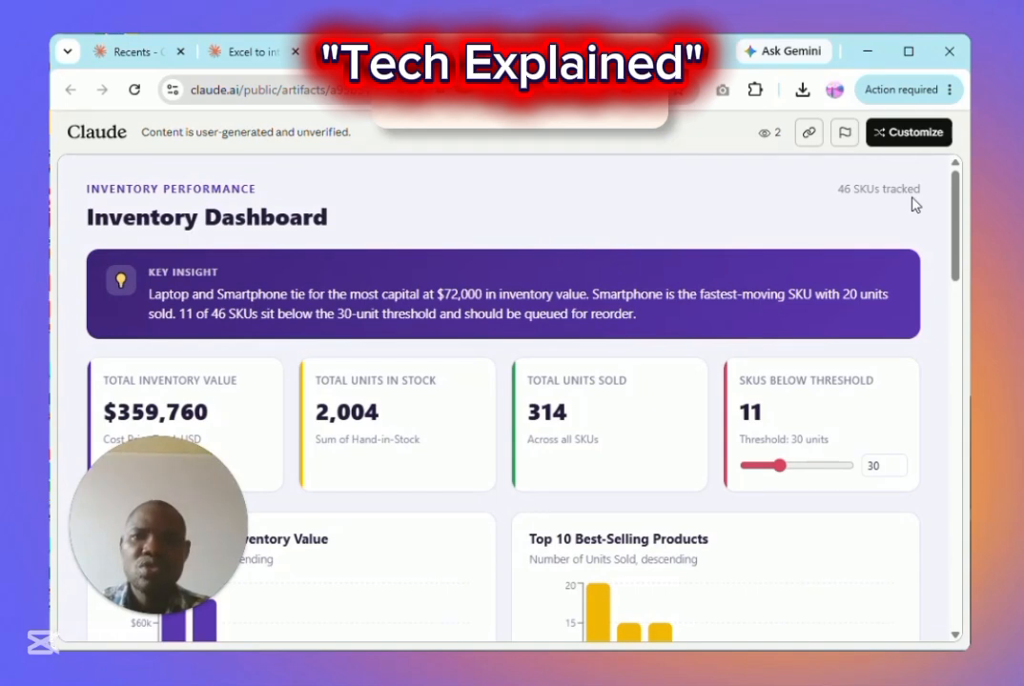
# Leave the published dashboard and start a new Claude chat
pyautogui.click(119, 51)
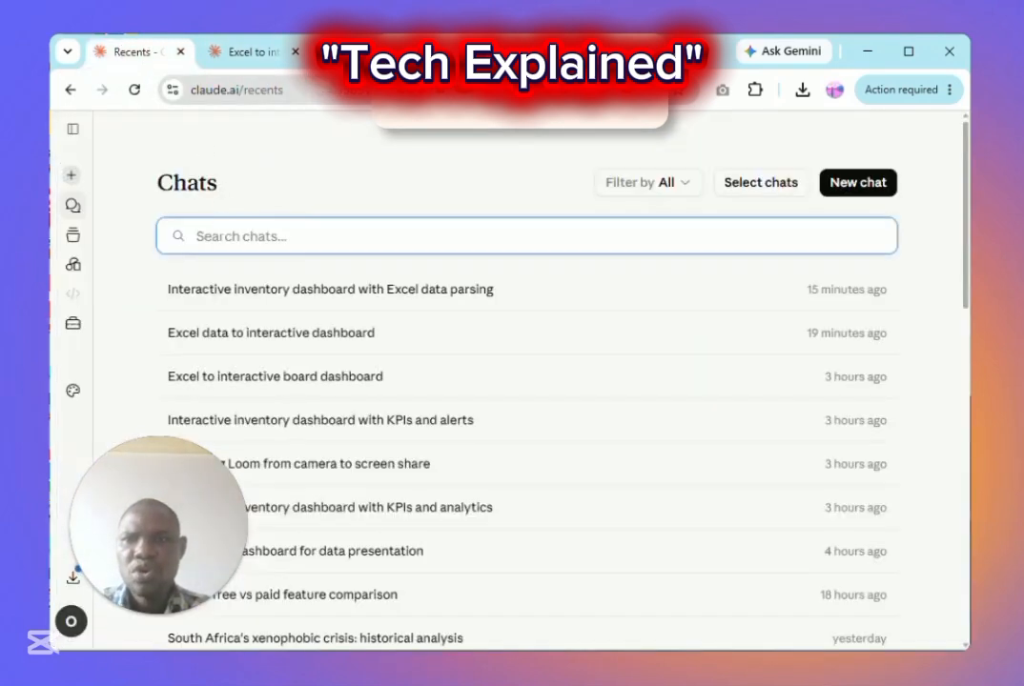
pyautogui.click(71, 204)
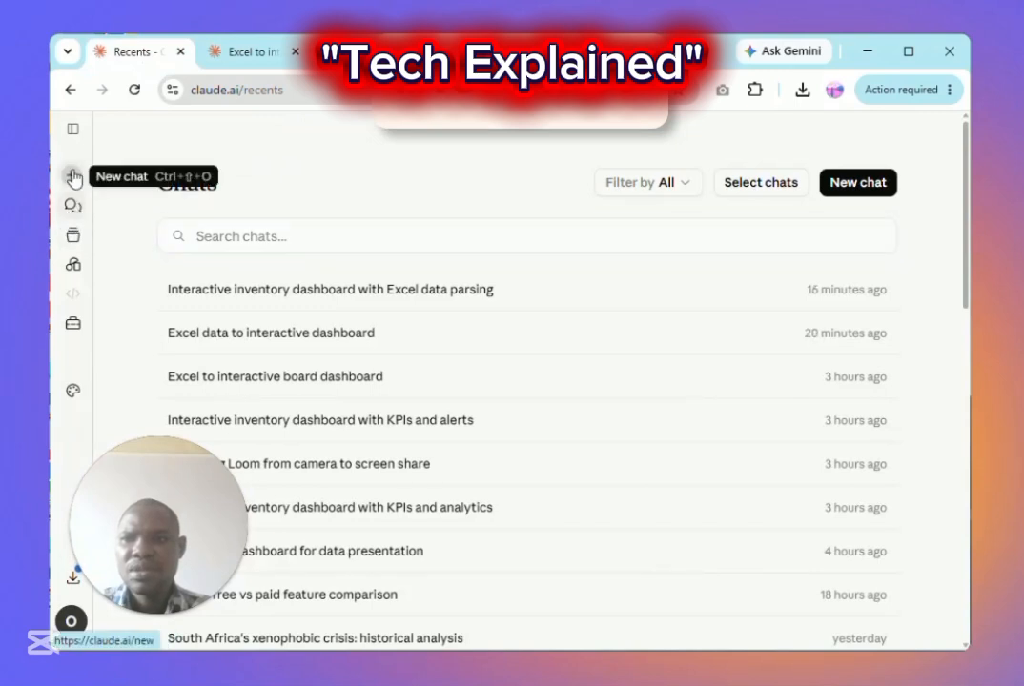
pyautogui.click(70, 174)
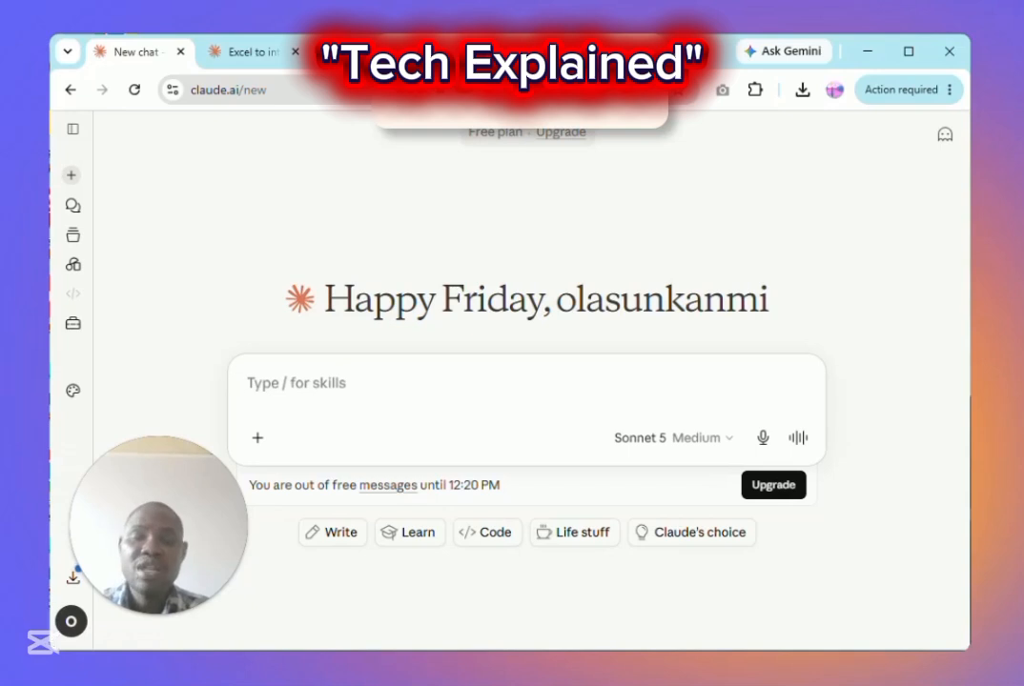
# Attach the Inventory-Records-Sample-Data (1) Excel file from Downloads to the new chat message
pyautogui.click(257, 441)
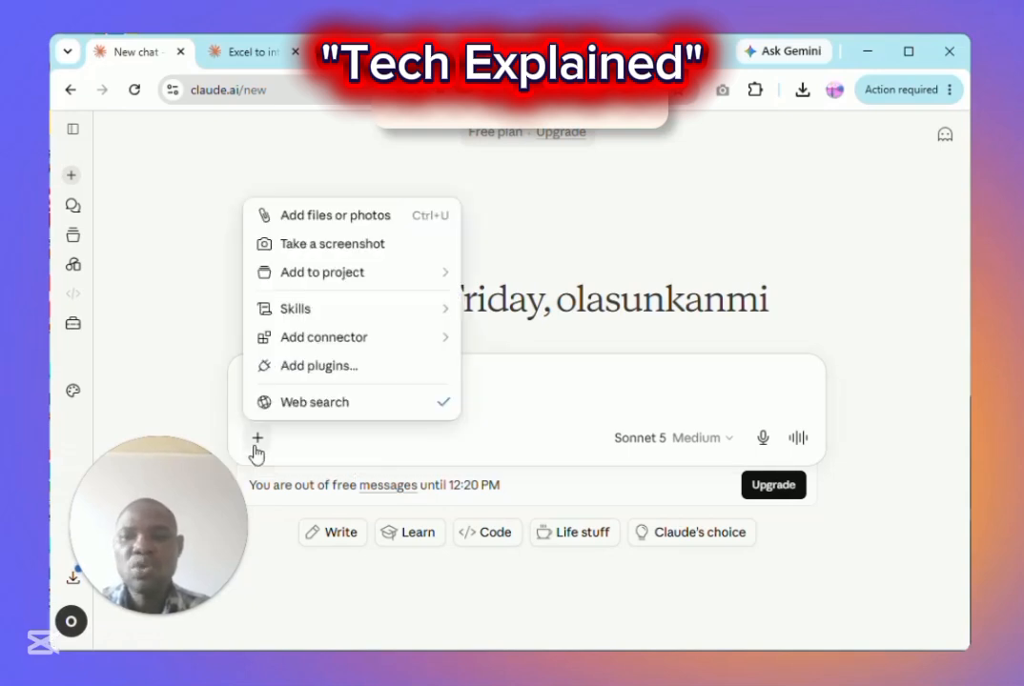
pyautogui.click(319, 217)
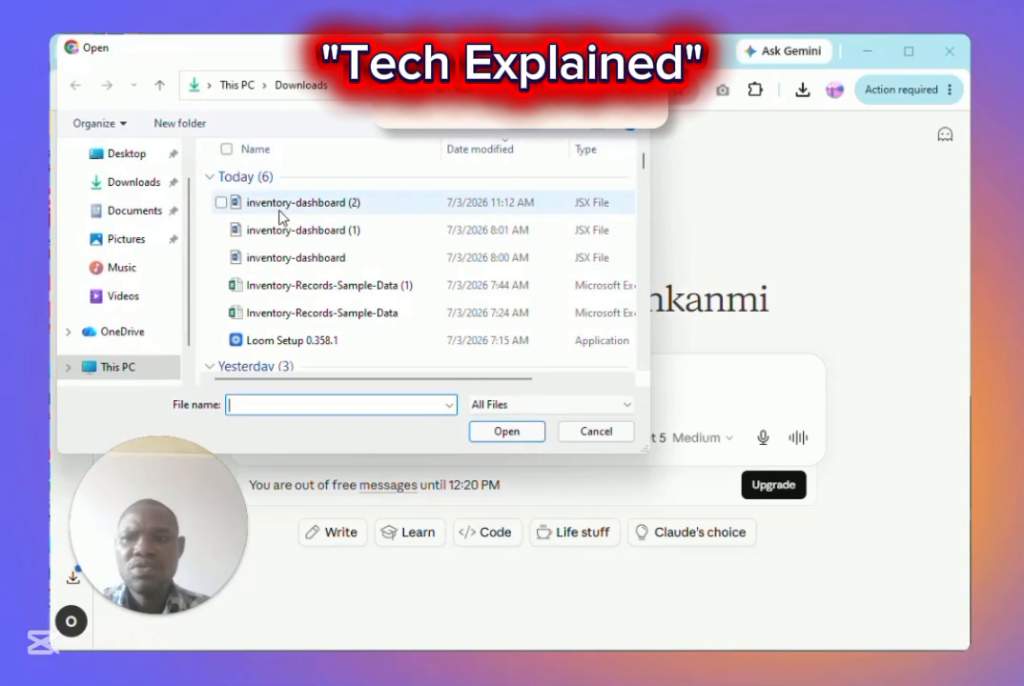
pyautogui.click(301, 286)
pyautogui.click(487, 430)
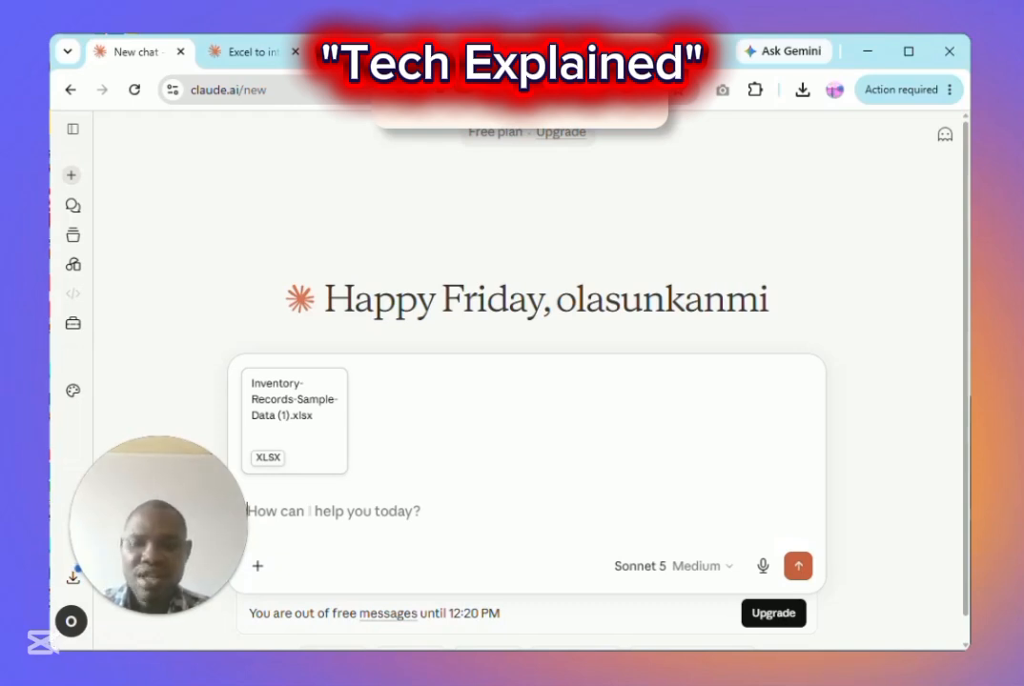
# Write the message "give optimised prompt to convert this data set into an interactive beautiful dashboard" below the attached file
pyautogui.write('give op')
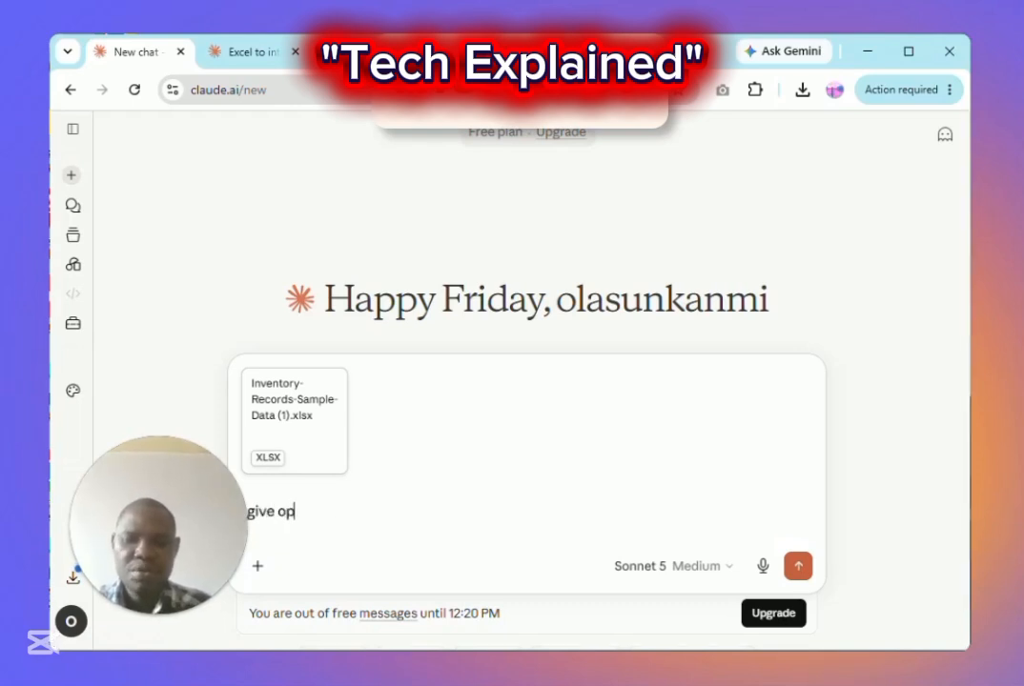
pyautogui.write('timised pr')
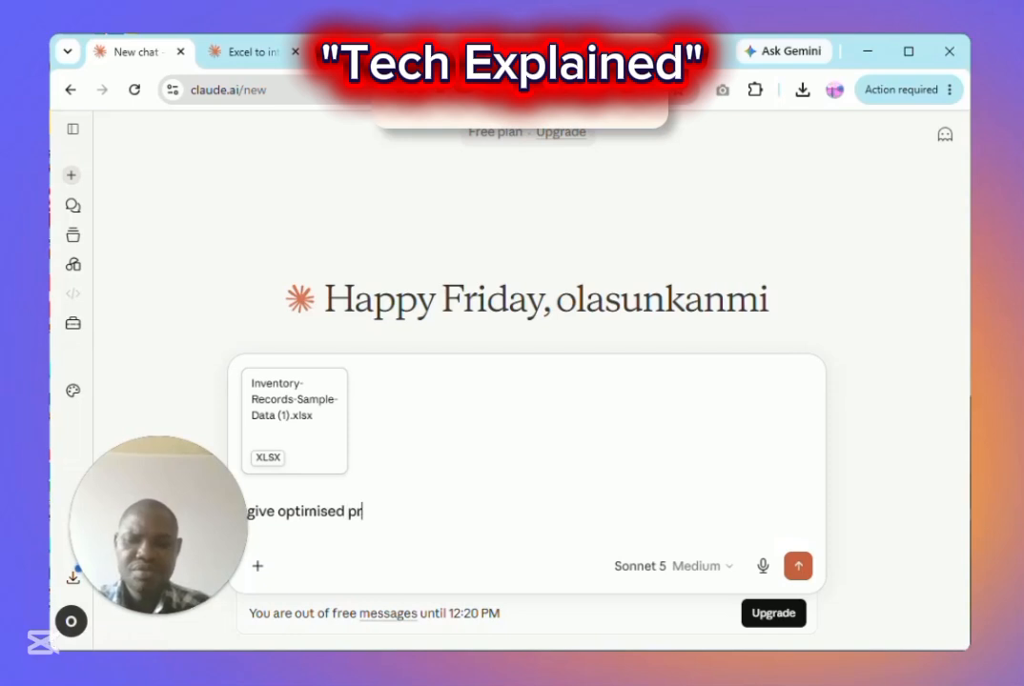
pyautogui.write('ompt')
pyautogui.write(' to')
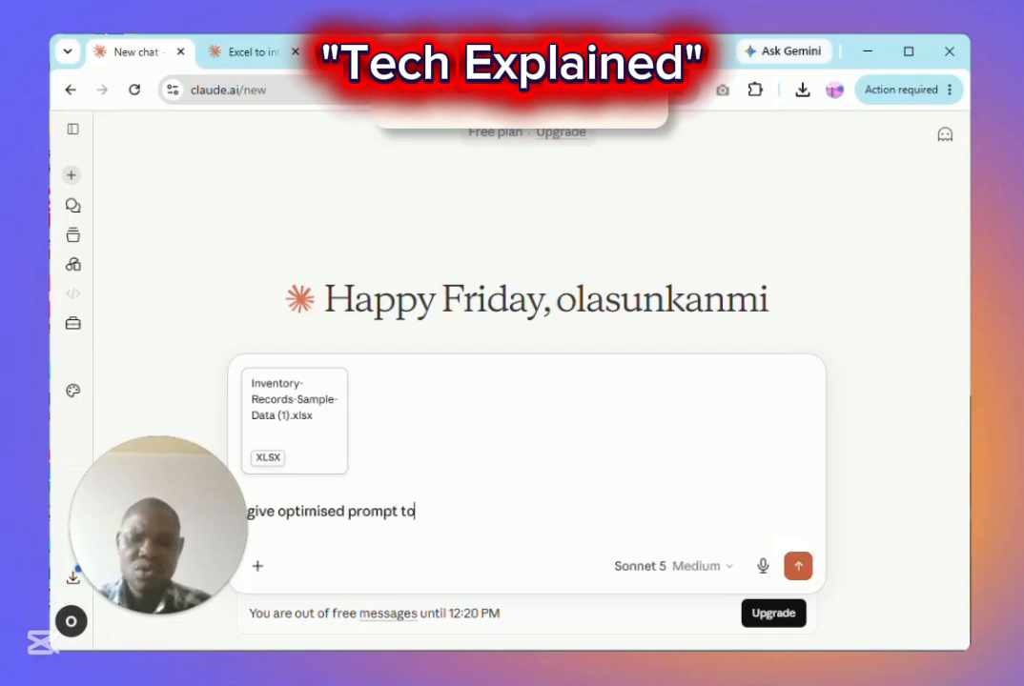
pyautogui.write(' convert this ')
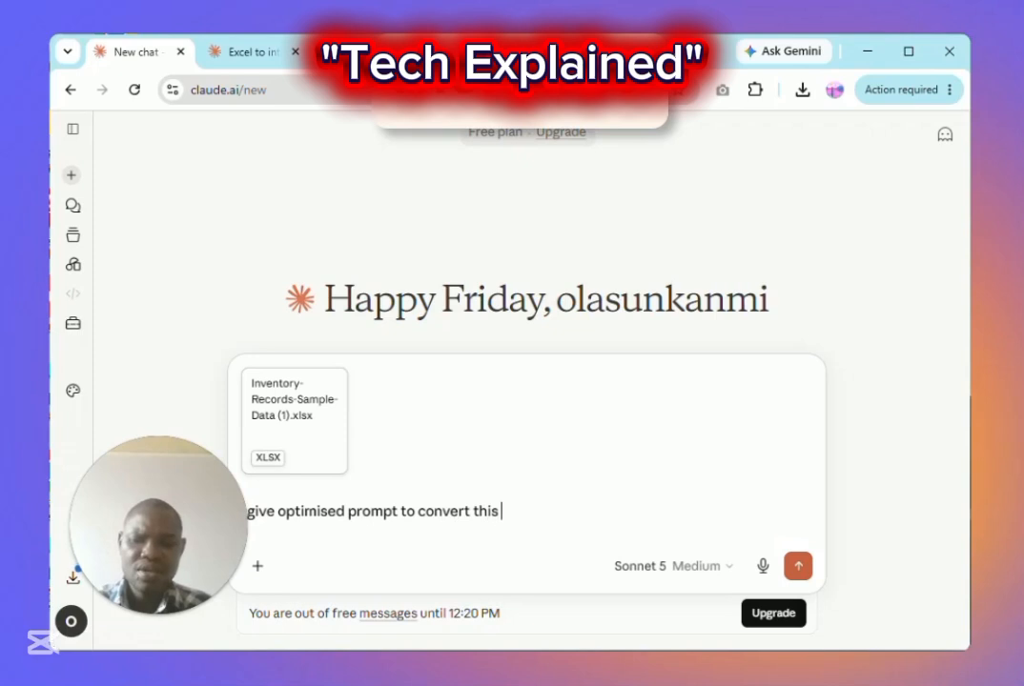
pyautogui.write('dat')
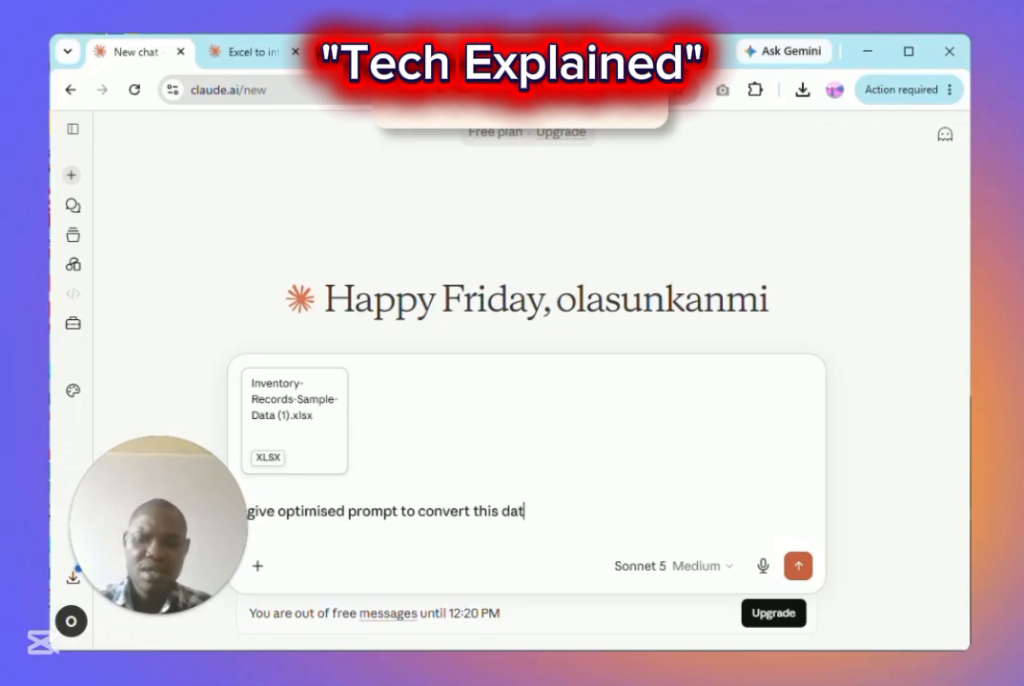
pyautogui.write('a set into')
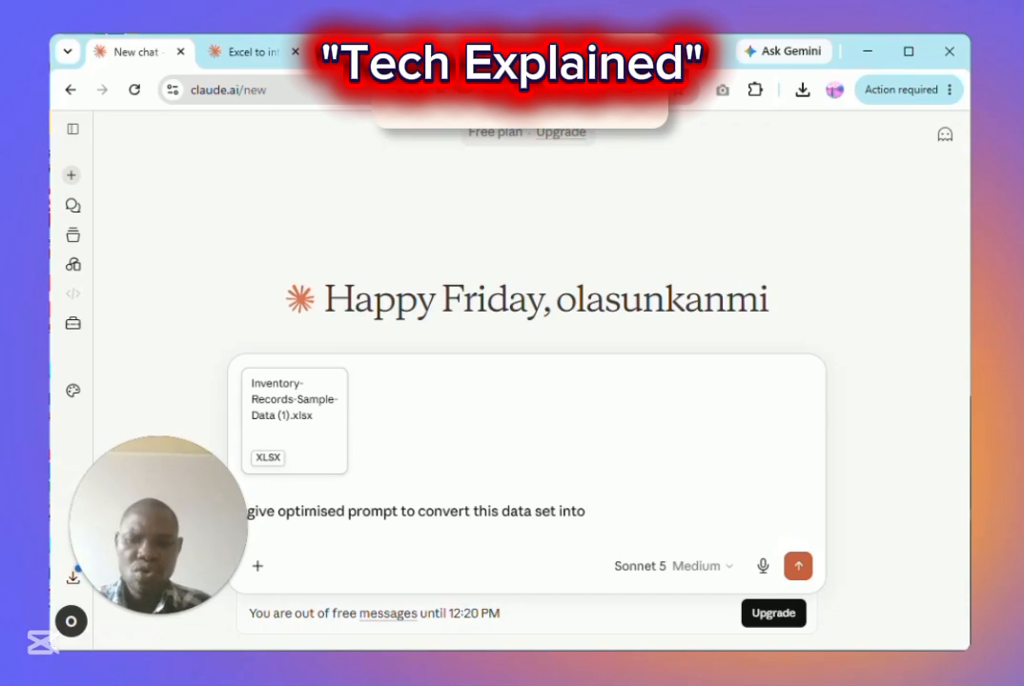
pyautogui.write(' an')
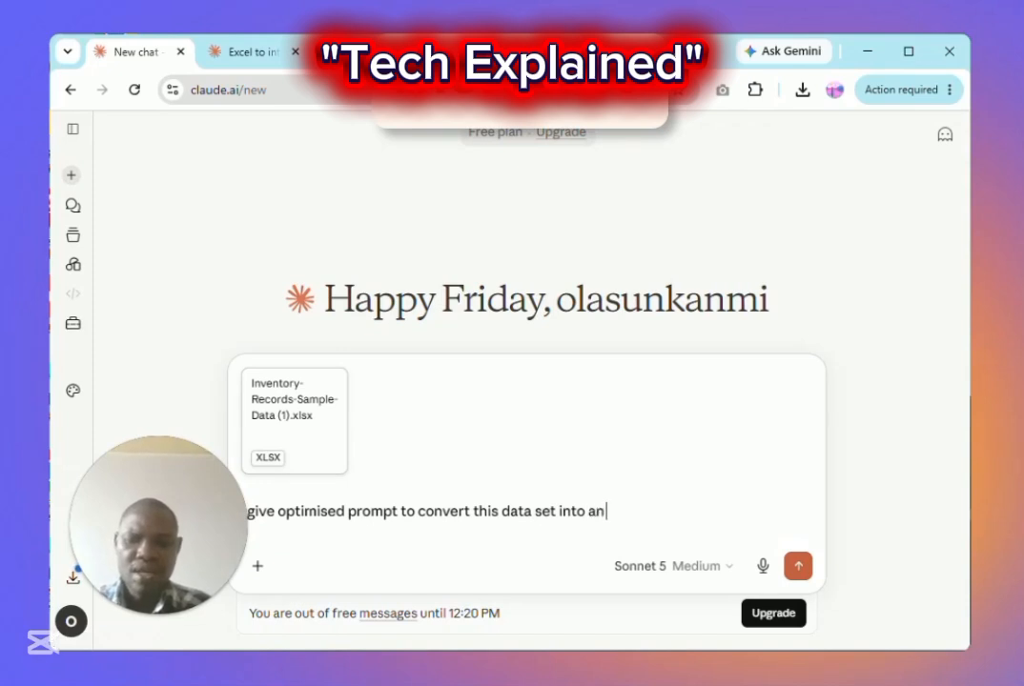
pyautogui.write(' int')
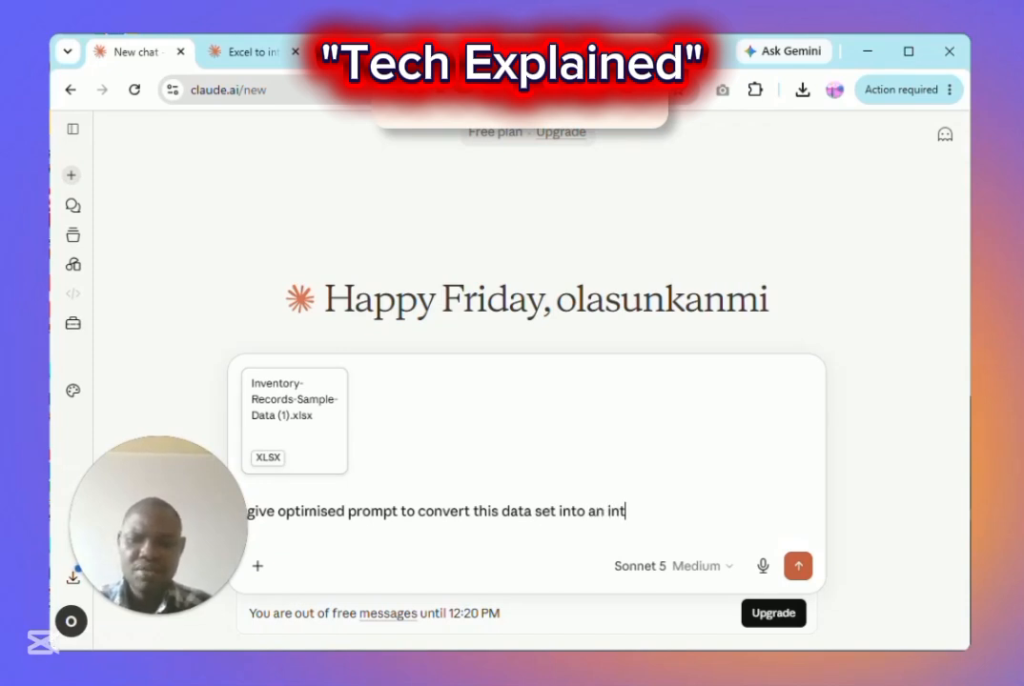
pyautogui.write('eractiv')
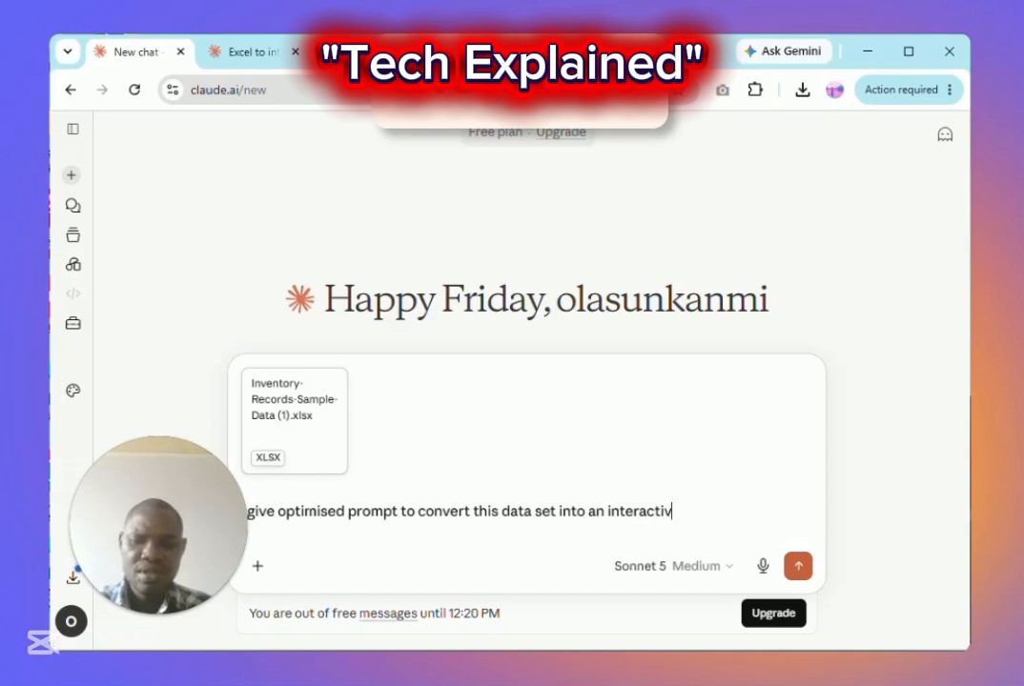
pyautogui.write('e beauti')
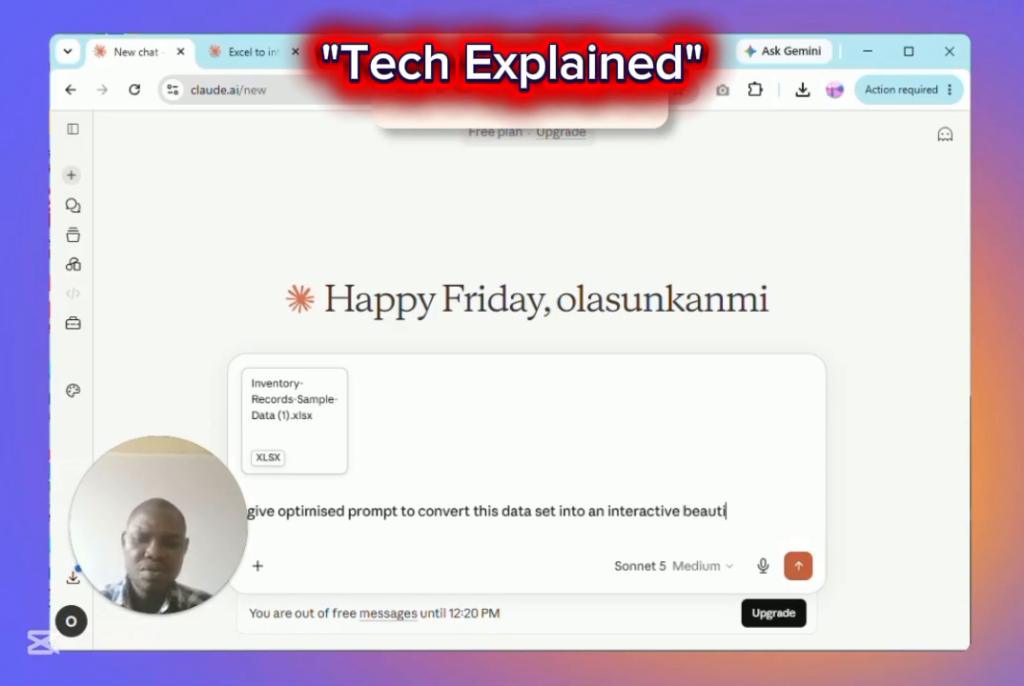
pyautogui.write('ful da')
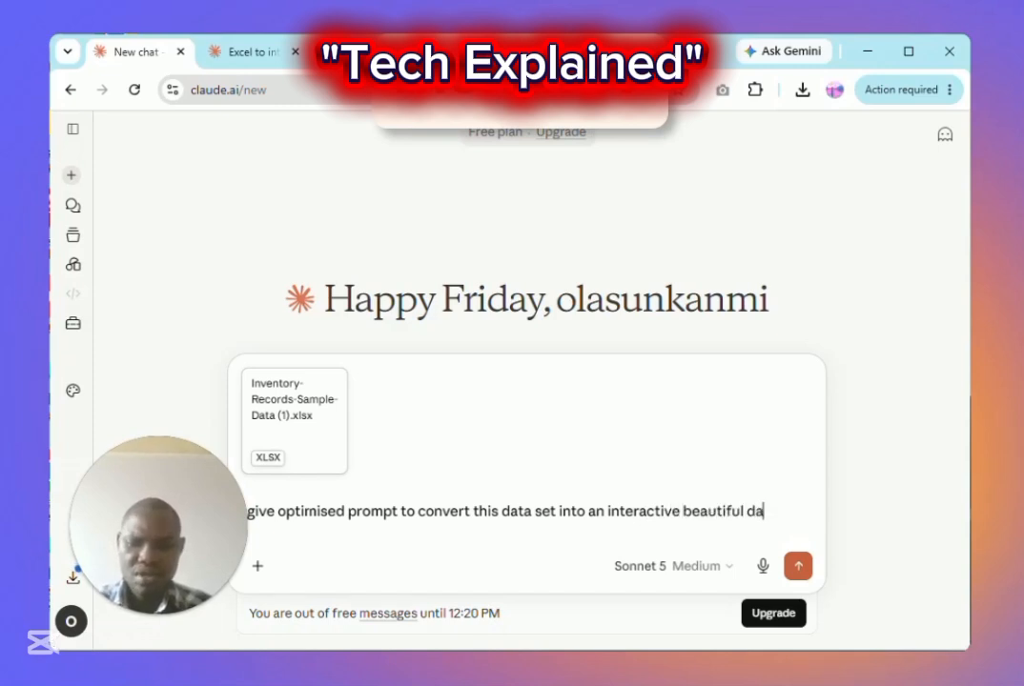
pyautogui.write('shboard')
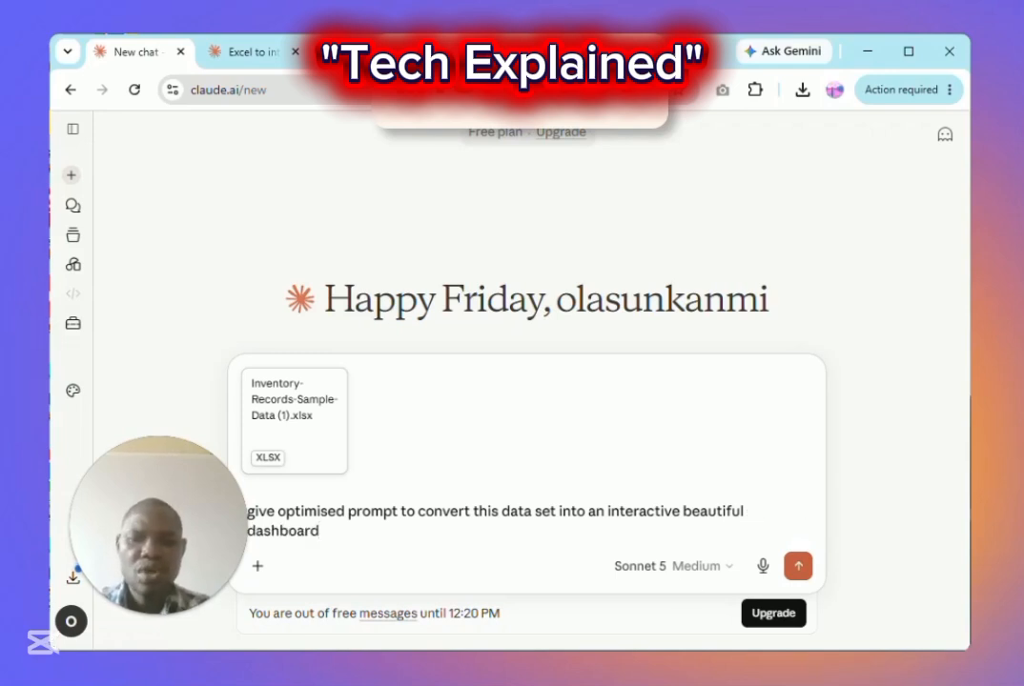
# Copy the full optimized prompt, including its requirements, from Claude's answer in the "Excel to interactive board dashboard" chat
pyautogui.click(249, 52)
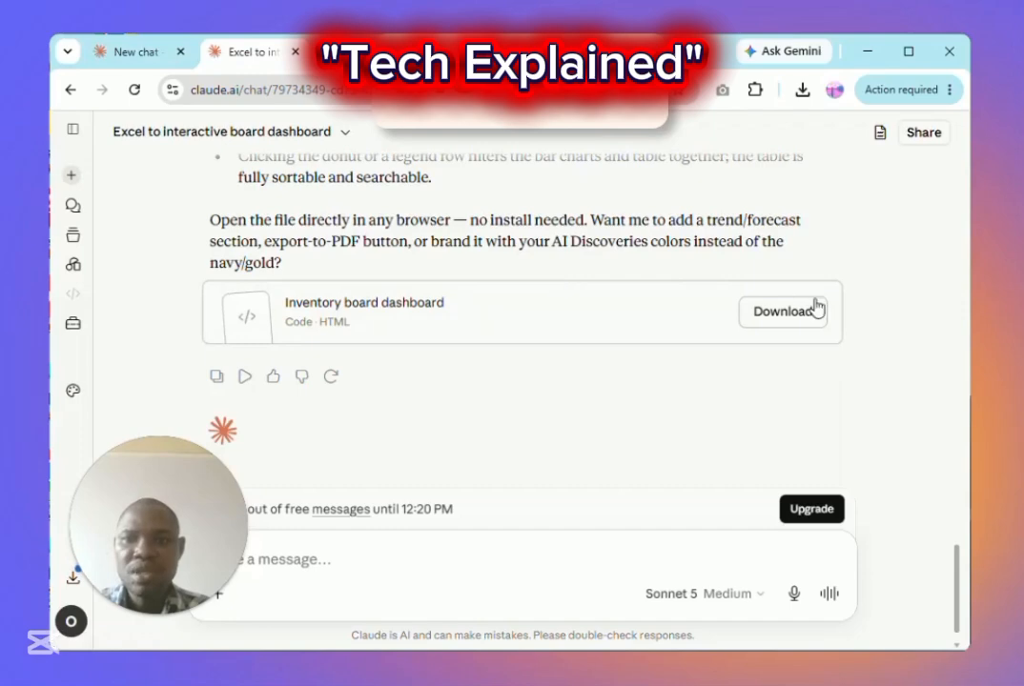
pyautogui.moveTo(953, 549); pyautogui.dragTo(899, 209)
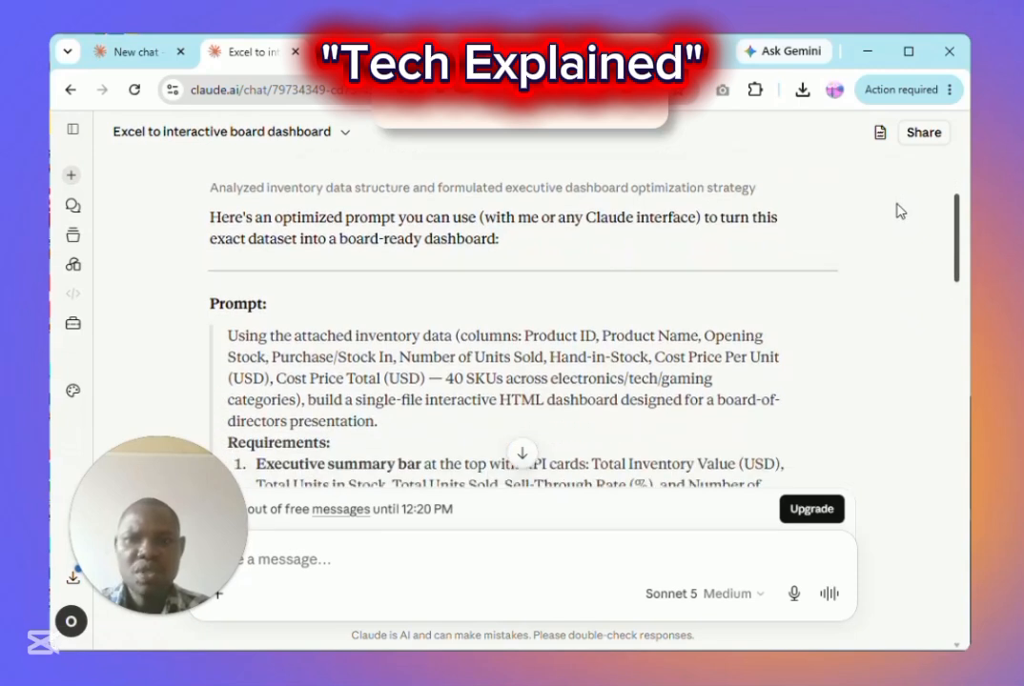
pyautogui.moveTo(899, 210)
pyautogui.mouseDown()
pyautogui.moveTo(908, 245)
pyautogui.moveTo(893, 218)
pyautogui.moveTo(898, 228)
pyautogui.mouseUp()
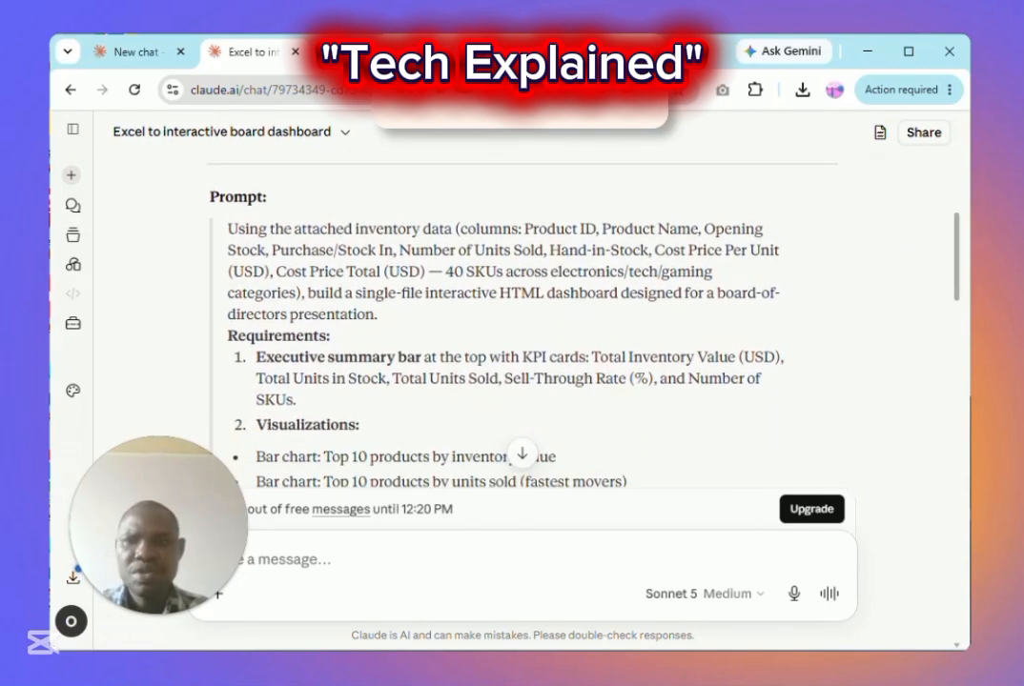
pyautogui.moveTo(238, 229); pyautogui.dragTo(221, 277)
pyautogui.click(236, 247)
pyautogui.rightClick(257, 293)
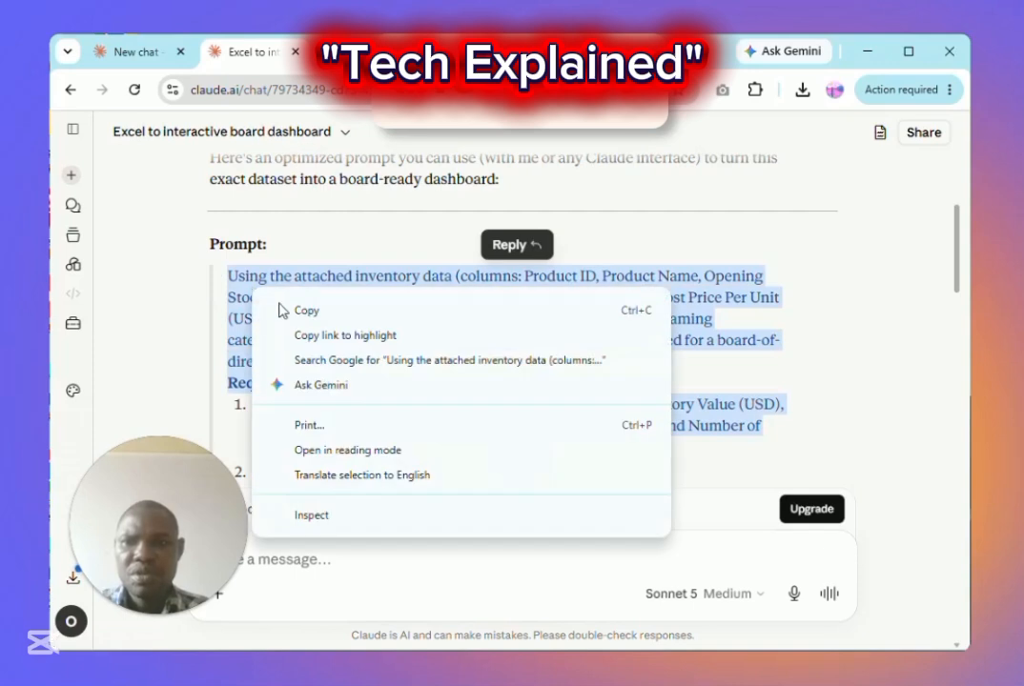
pyautogui.click(283, 312)
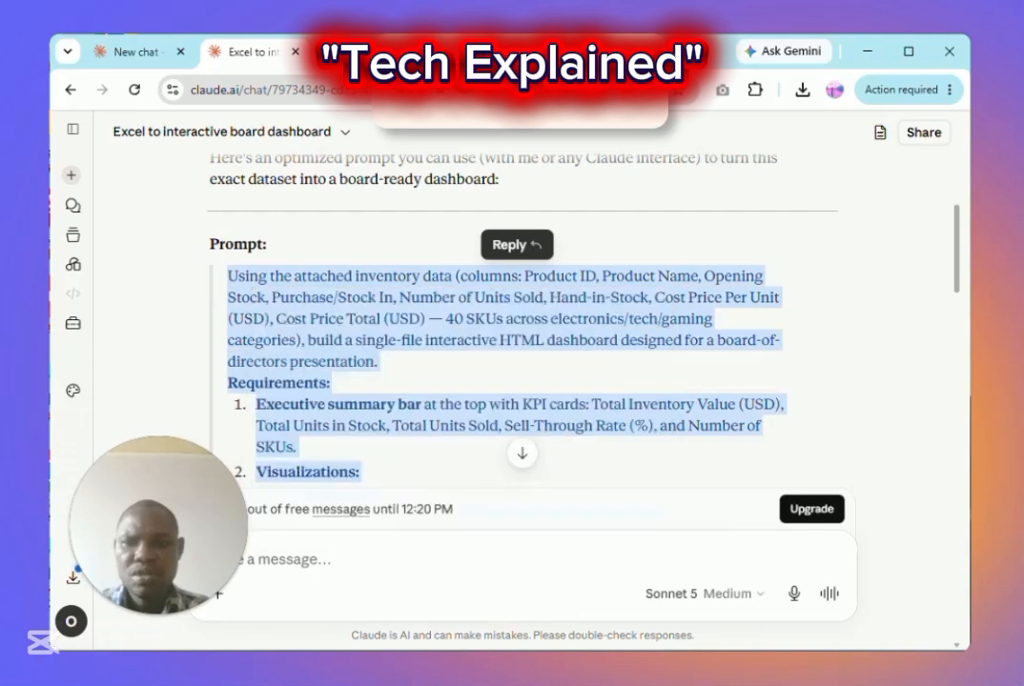
# Paste the copied dashboard prompt into the message box of the same chat and send it
pyautogui.click(433, 215)
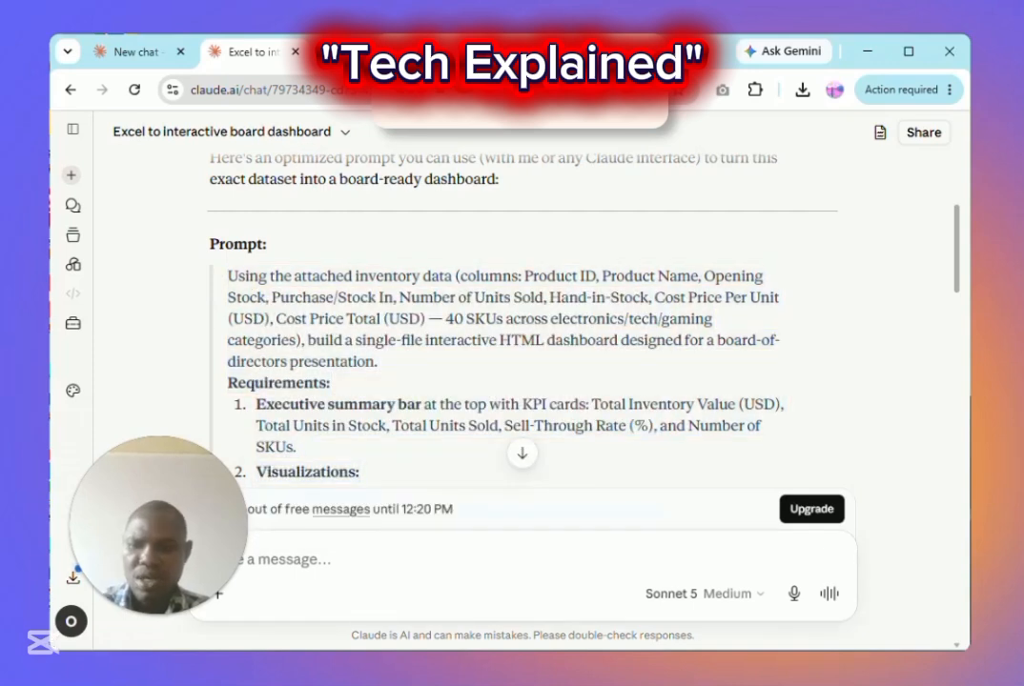
pyautogui.hotkey('ctrl', 'v')
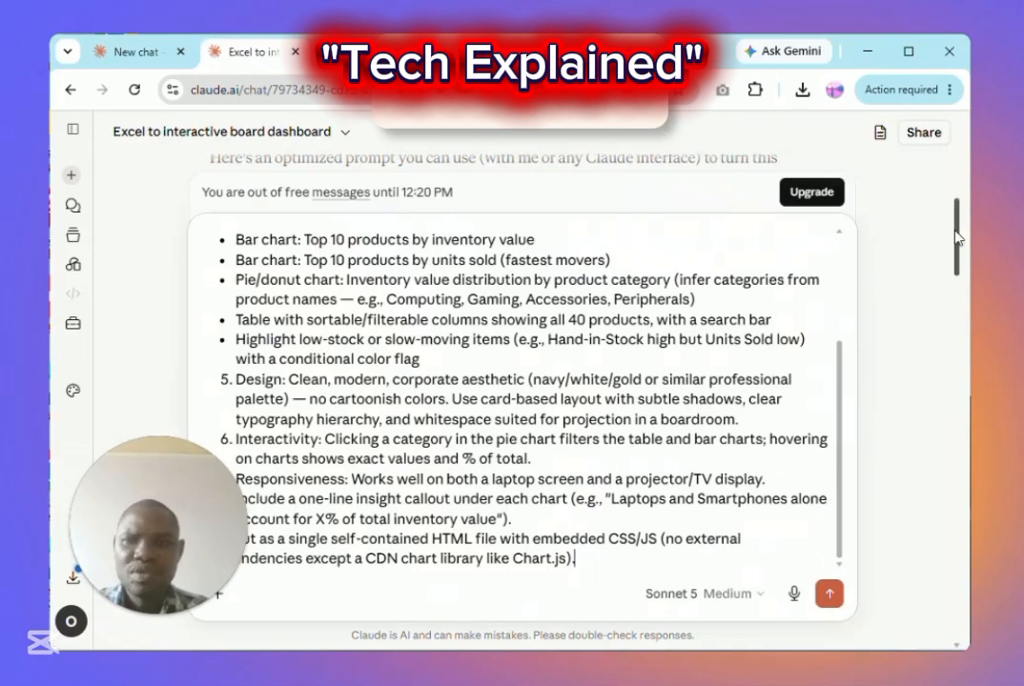
pyautogui.click(830, 598)
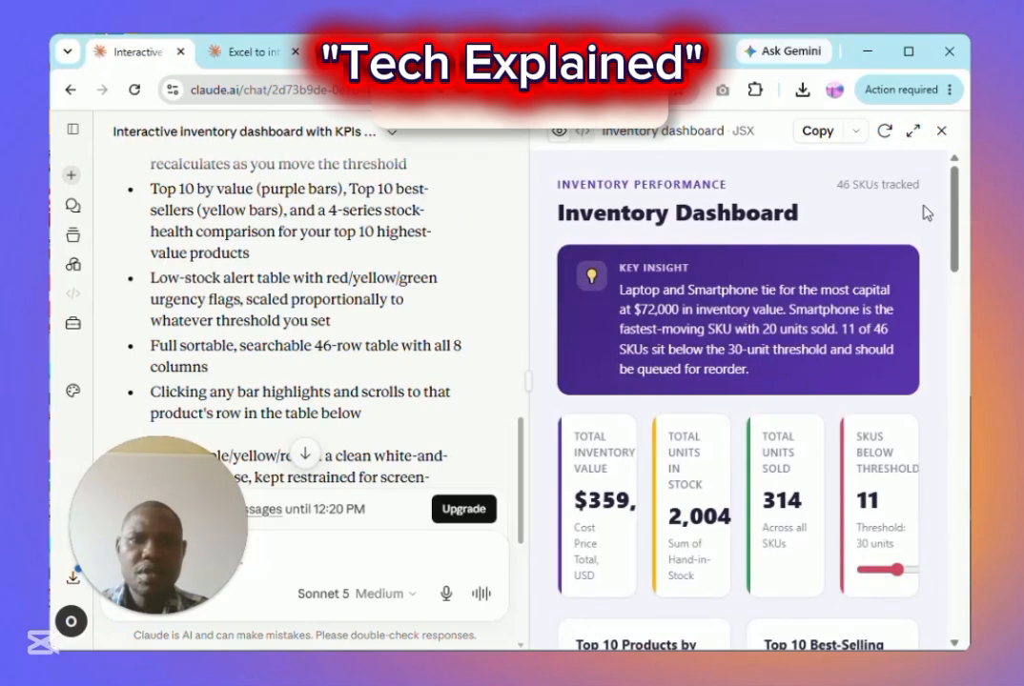
# Look through the generated inventory dashboard's charts and KPI cards, expanding its preview to full width
pyautogui.scroll(-5, 953, 191)
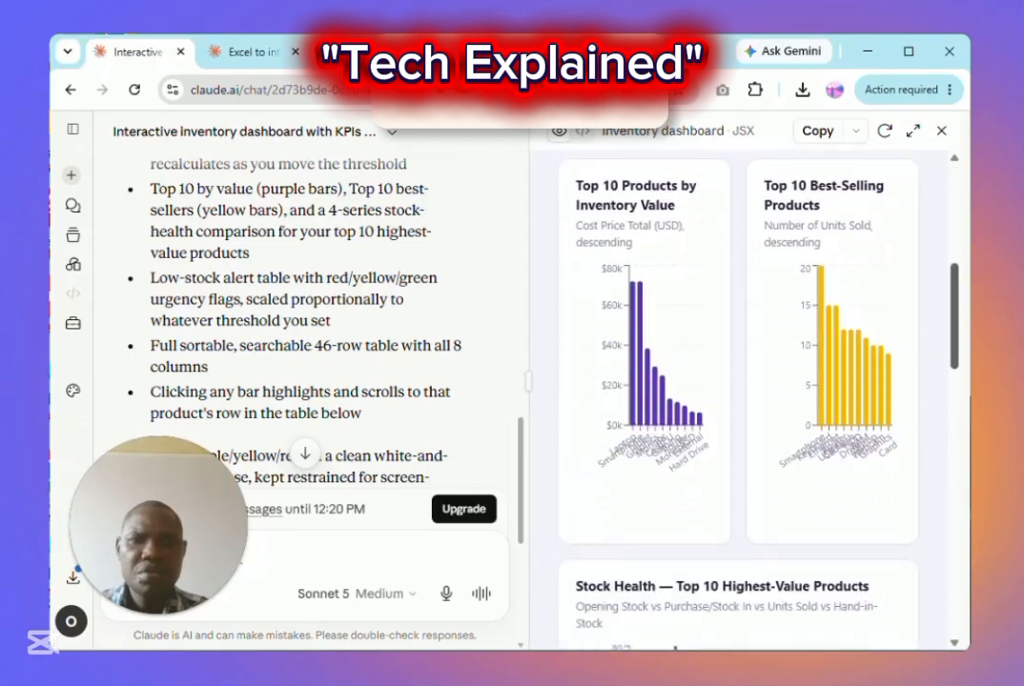
pyautogui.scroll(-4, 739, 381)
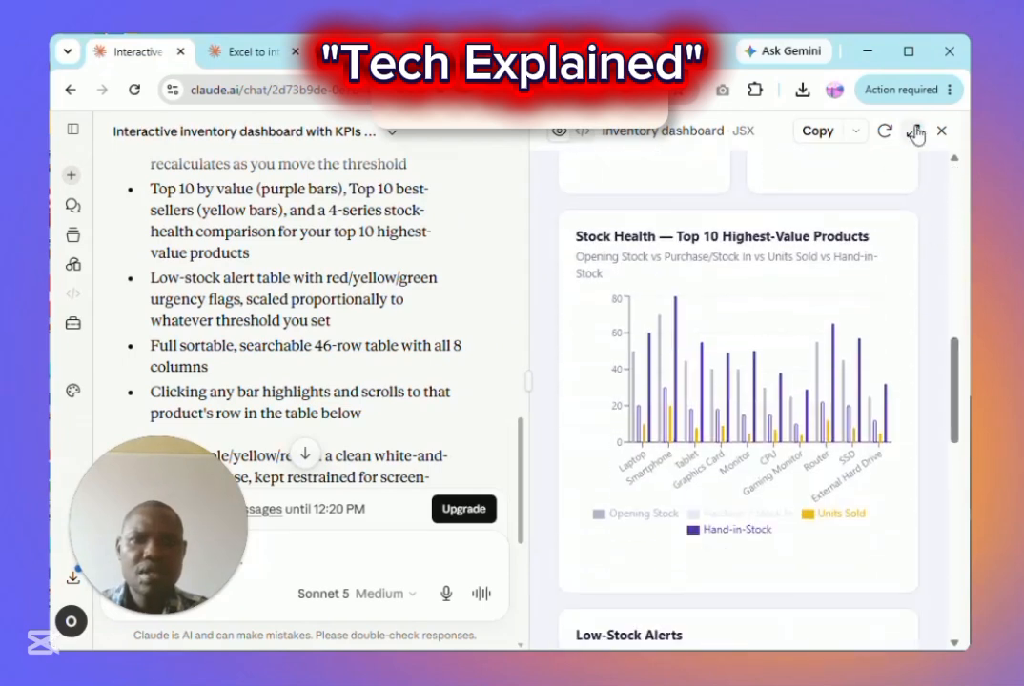
pyautogui.click(915, 133)
pyautogui.moveTo(958, 368)
pyautogui.mouseDown()
pyautogui.moveTo(965, 191)
pyautogui.moveTo(966, 543)
pyautogui.moveTo(964, 225)
pyautogui.mouseUp()
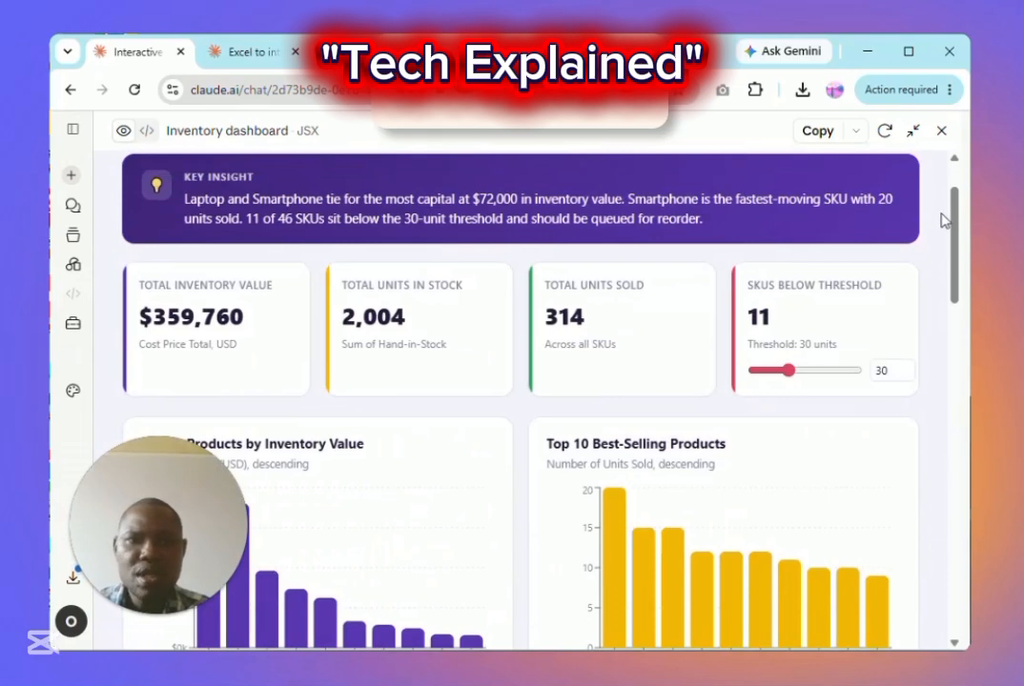
# Restore the split view and write a follow-up request for a change to white and green
pyautogui.click(913, 132)
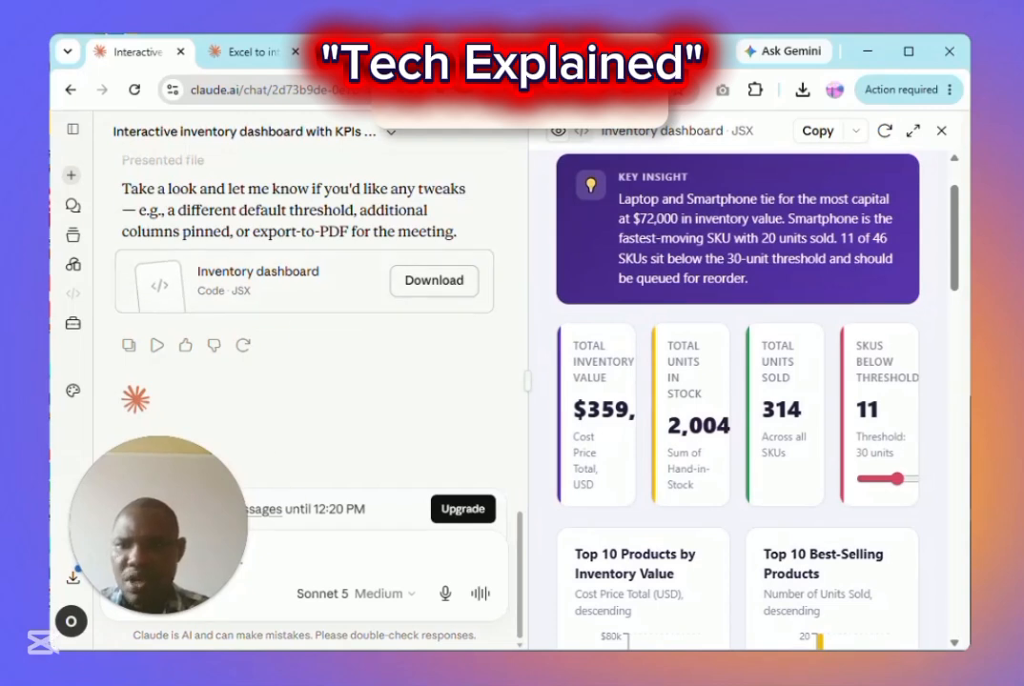
pyautogui.write('c')
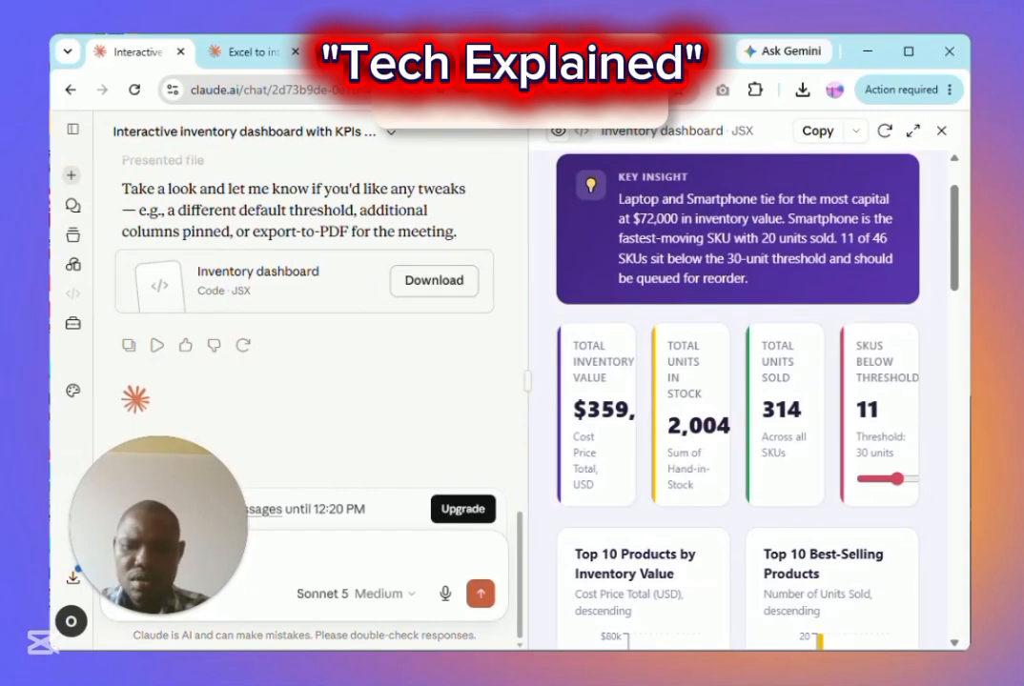
pyautogui.write('to white and green')
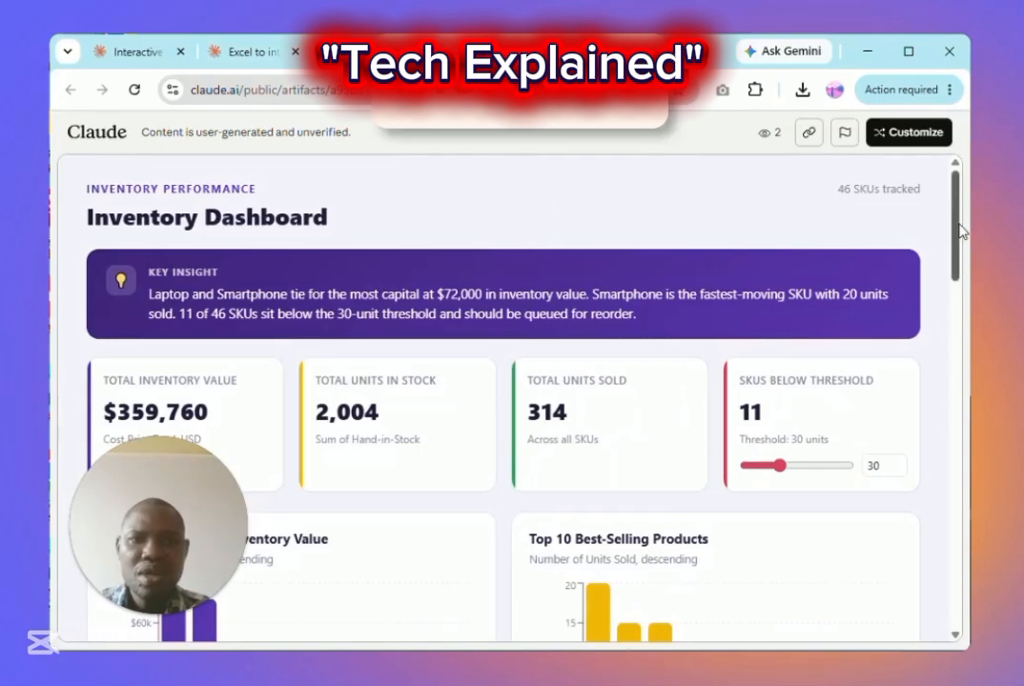
# Review the published Inventory Dashboard from the KPI cards and charts through to the full inventory table
pyautogui.scroll(-2, 961, 221)
pyautogui.scroll(-10, 505, 400)
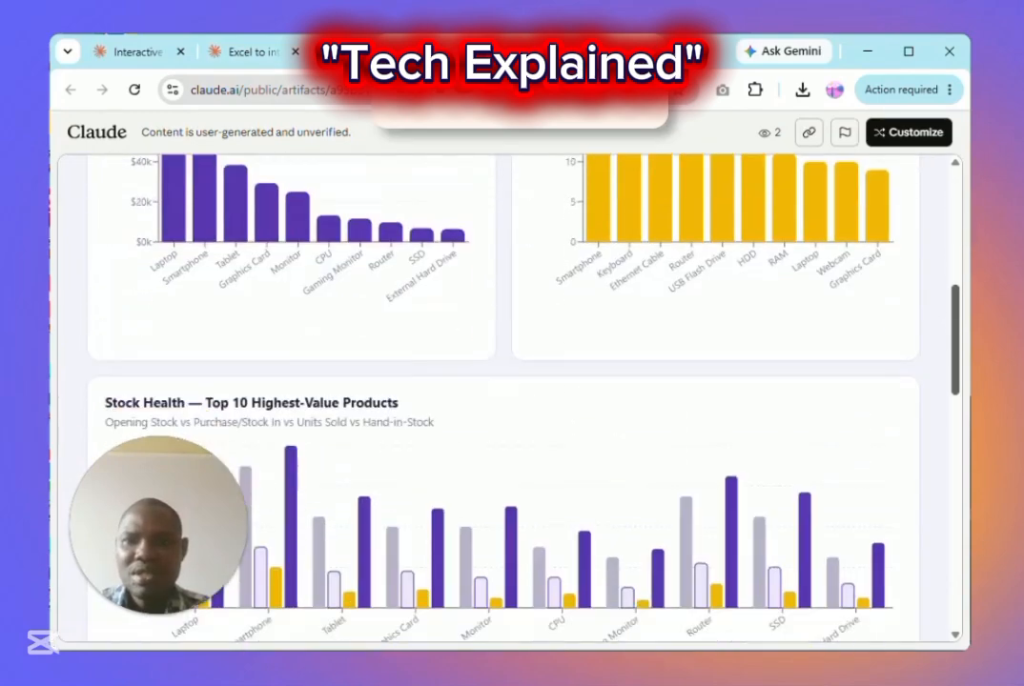
pyautogui.scroll(-5, 506, 400)
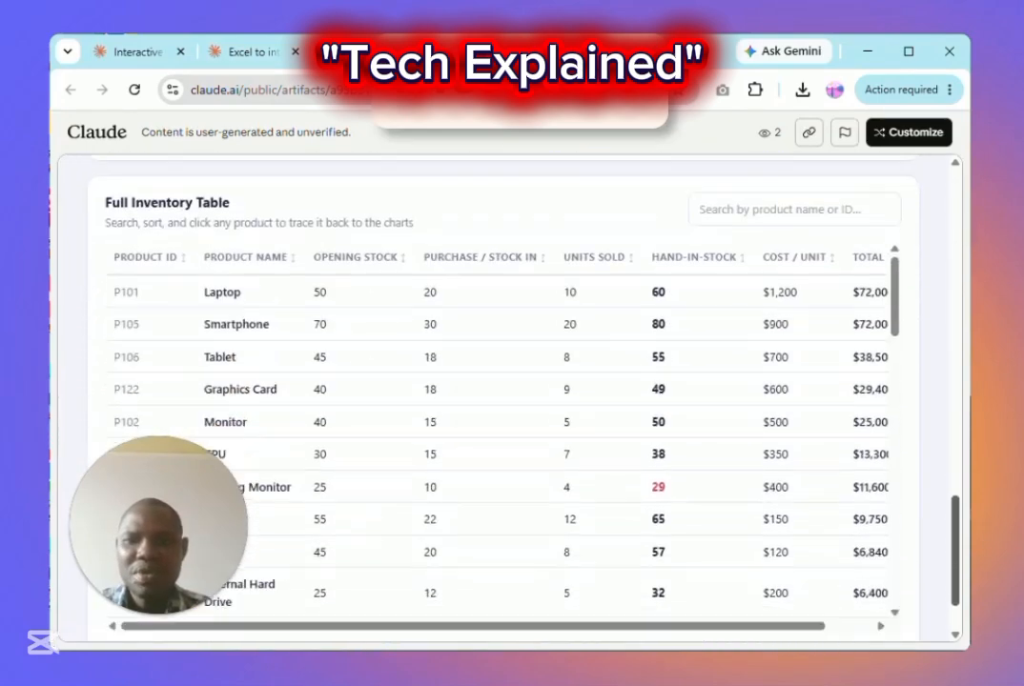
pyautogui.scroll(15, 505, 401)
pyautogui.scroll(2, 505, 400)
pyautogui.scroll(-3, 505, 401)
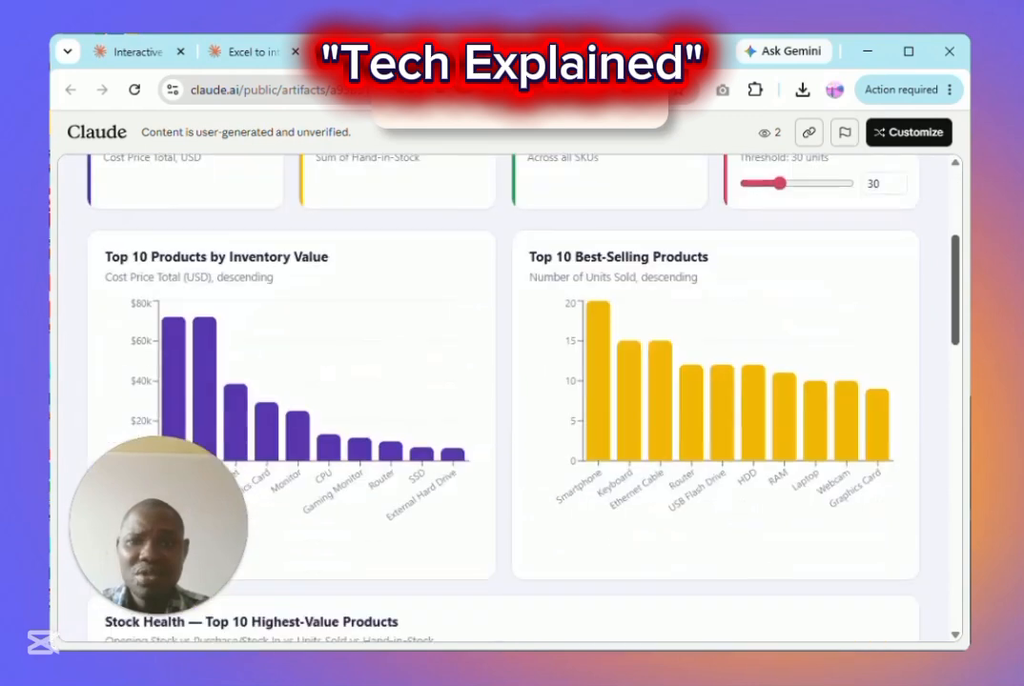
# Trace the Smartphone bar of the Top 10 Best-Selling Products chart to its record in the full inventory table
pyautogui.scroll(1, 505, 400)
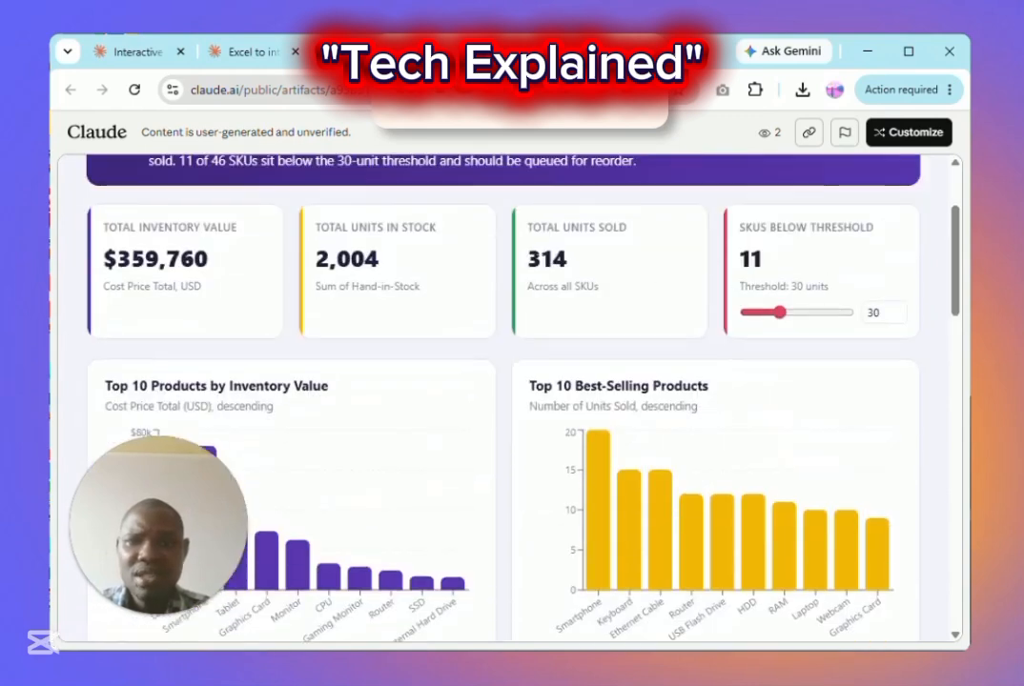
pyautogui.moveTo(346, 255); pyautogui.dragTo(283, 411)
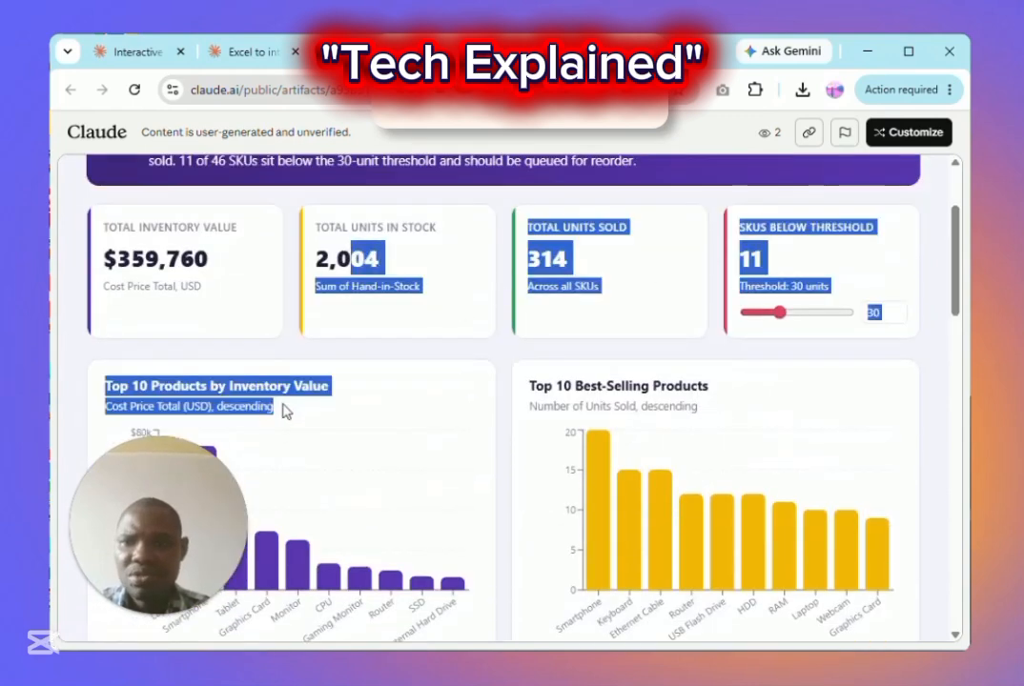
pyautogui.click(351, 408)
pyautogui.click(601, 497)
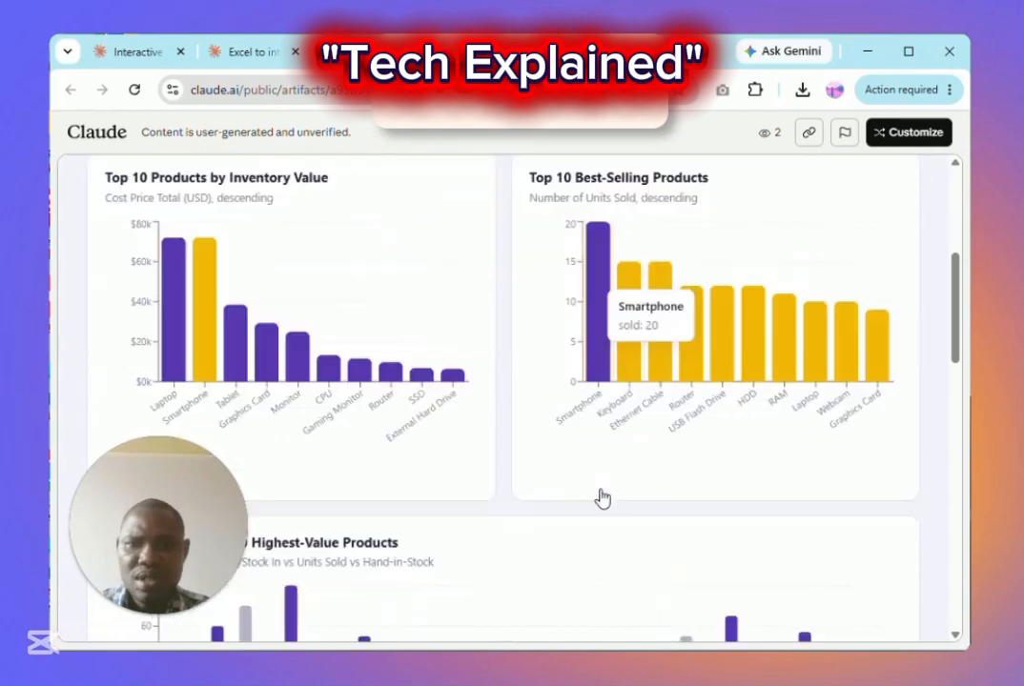
# Trace SSD and Graphics Card from the Stock Health chart to their rows in the full inventory table
pyautogui.moveTo(959, 519)
pyautogui.mouseDown()
pyautogui.moveTo(960, 212)
pyautogui.moveTo(960, 348)
pyautogui.mouseUp()
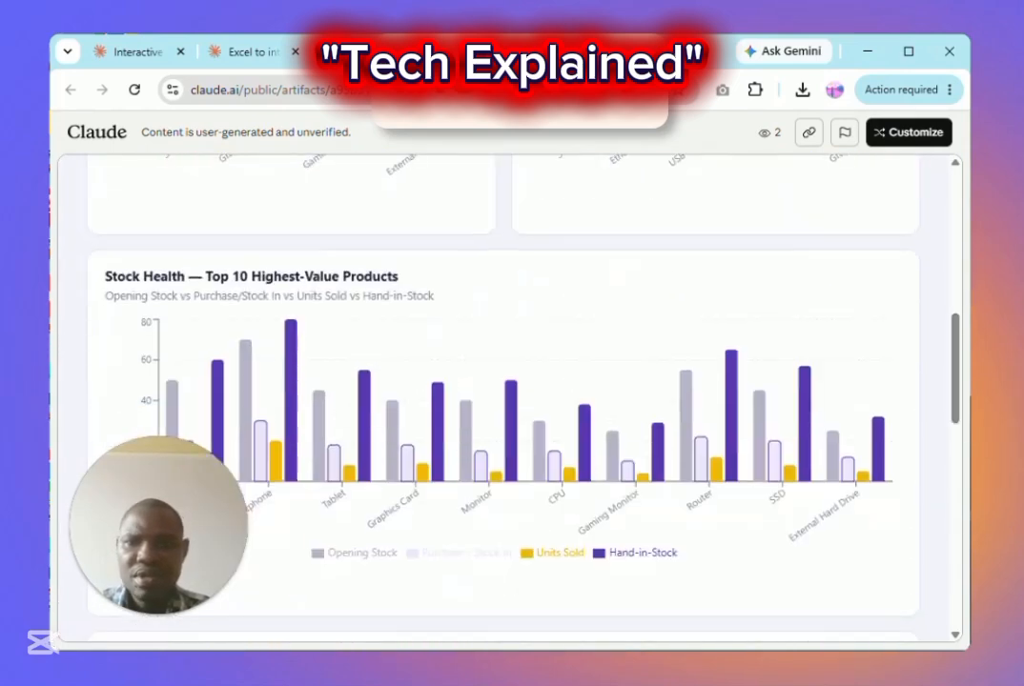
pyautogui.click(805, 425)
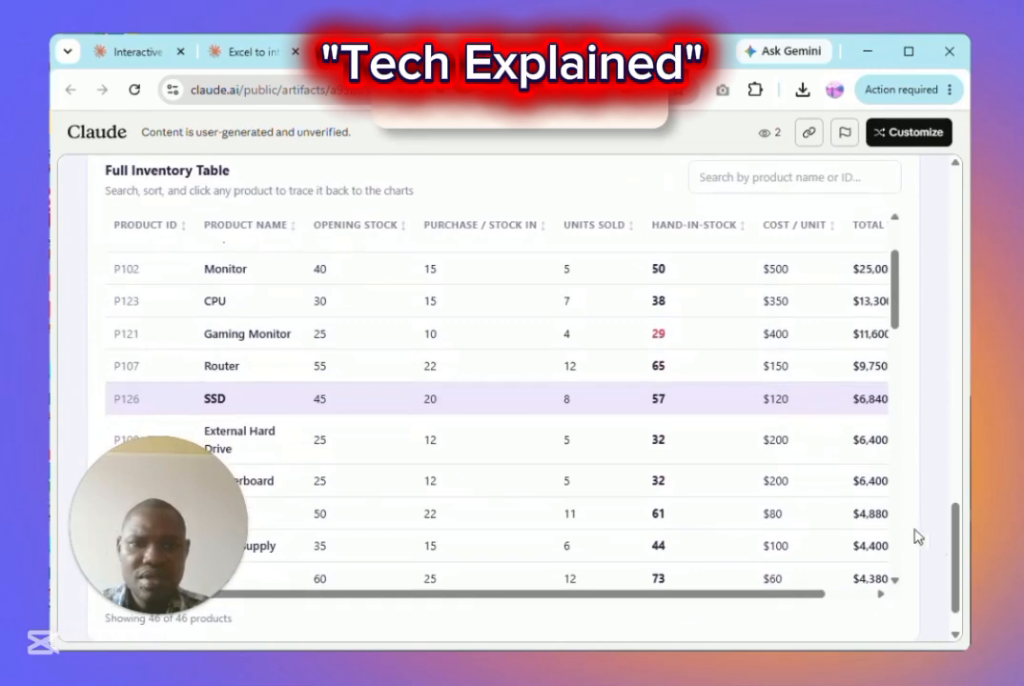
pyautogui.moveTo(955, 553); pyautogui.dragTo(927, 350)
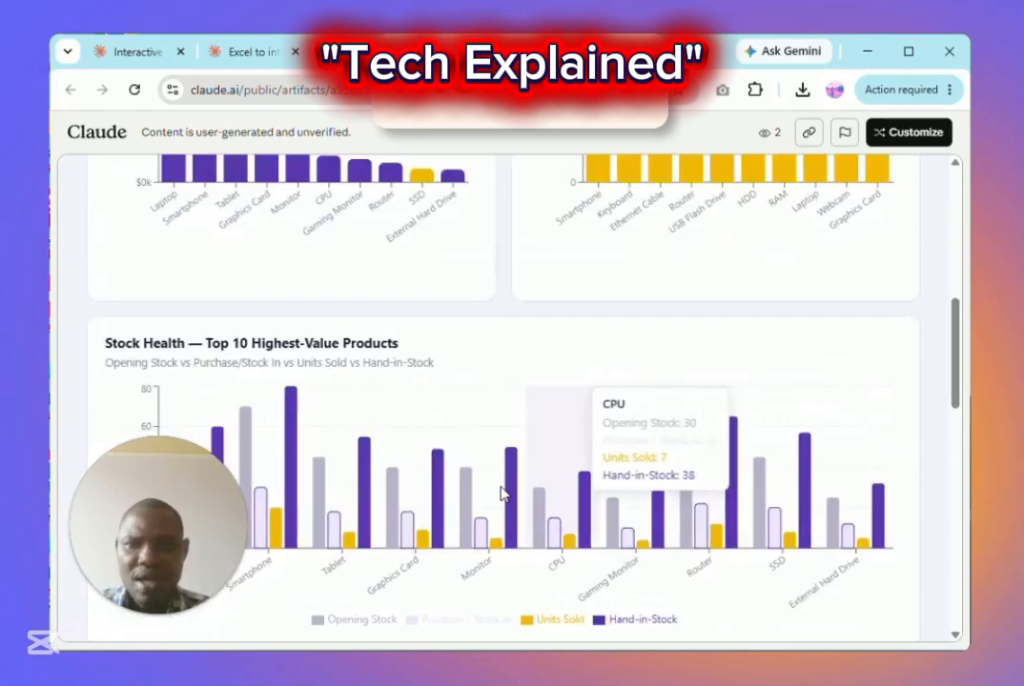
pyautogui.click(437, 502)
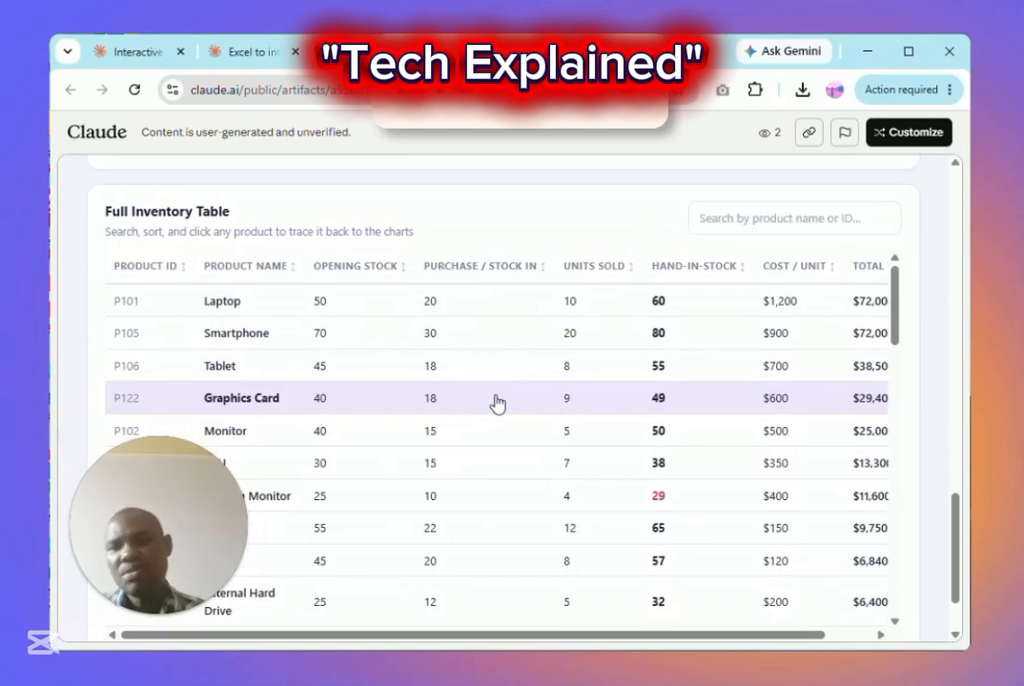